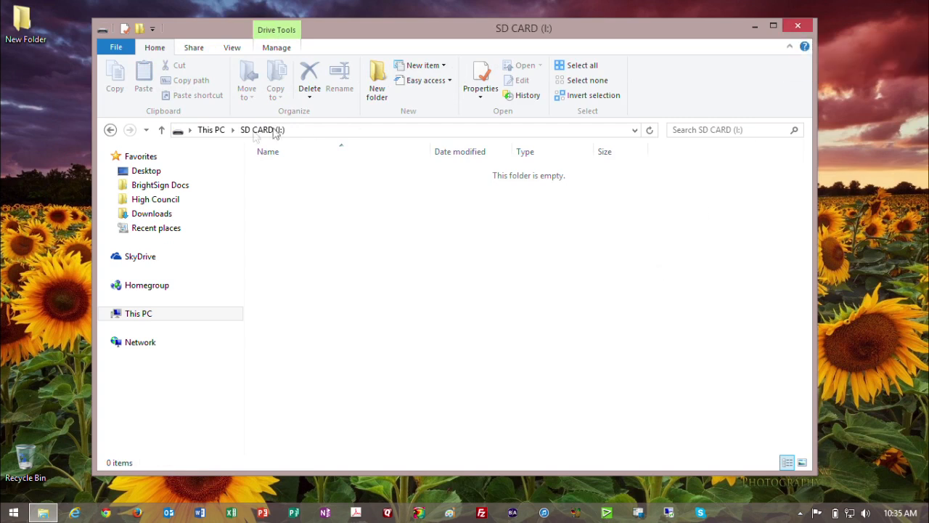
Verify SD CARD (I:) is an empty 3.72 GB FAT32 drive, then close File Explorer.
left_click(211, 130)
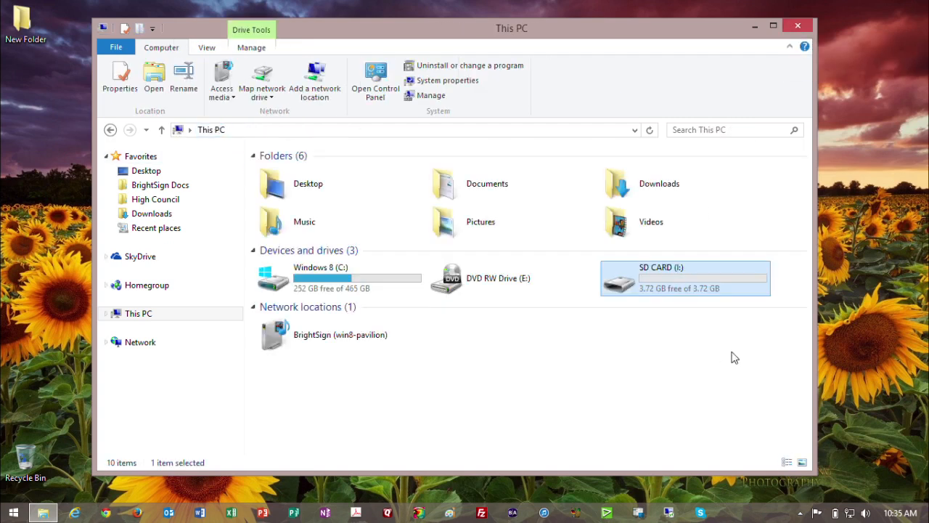
right_click(624, 279)
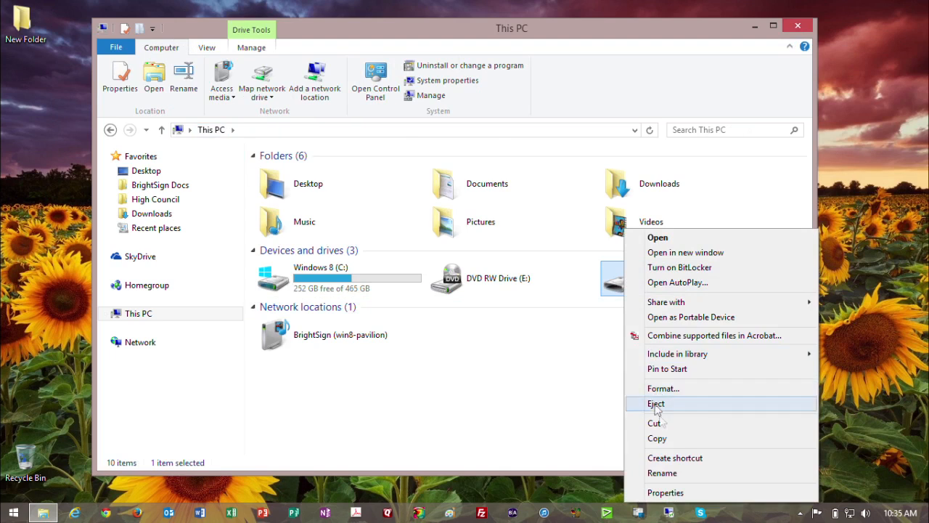
left_click(657, 492)
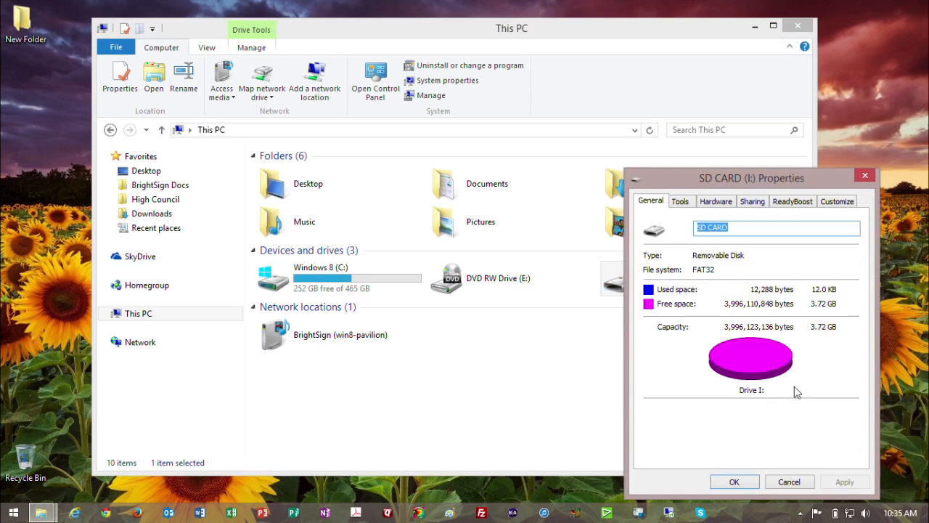
left_click(748, 485)
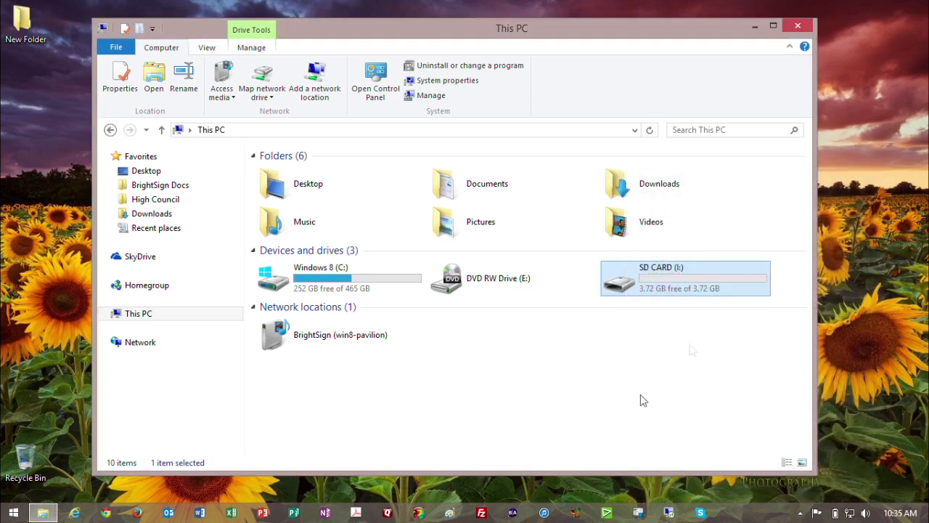
left_click(798, 28)
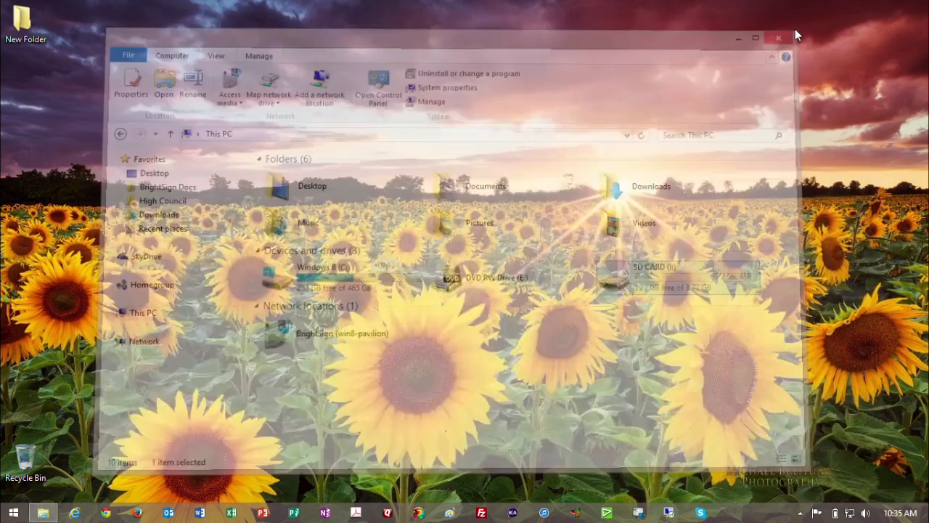
Turn on Enable BrightSign Local Networking in BrightAuthor's Networking preferences.
left_click(513, 514)
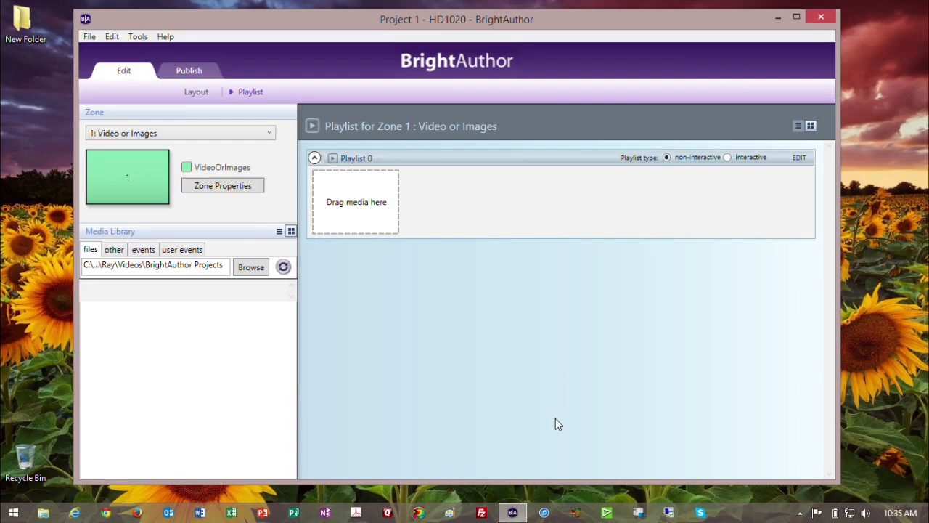
left_click(112, 36)
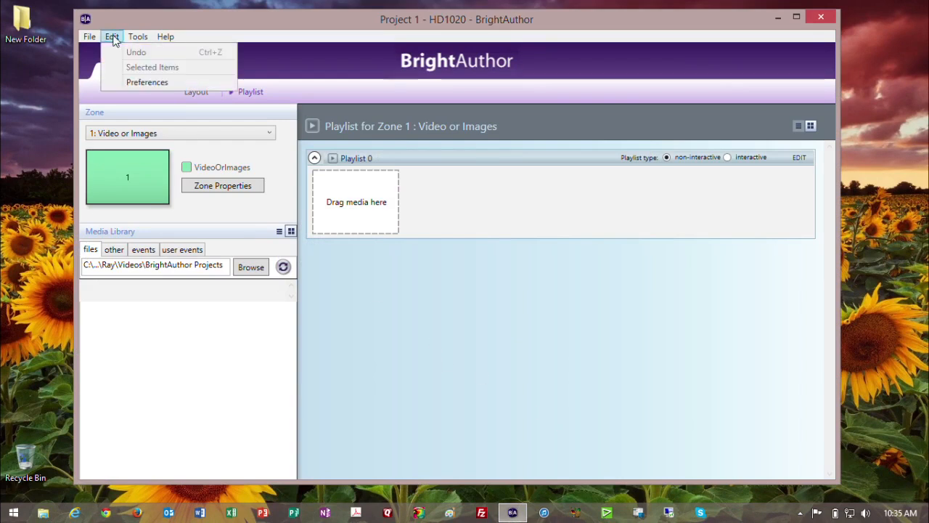
left_click(127, 82)
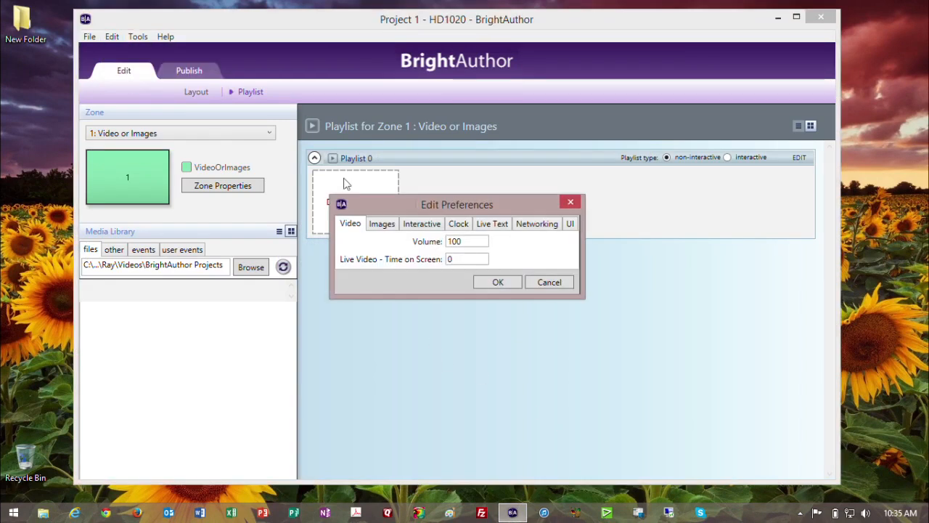
left_click(531, 227)
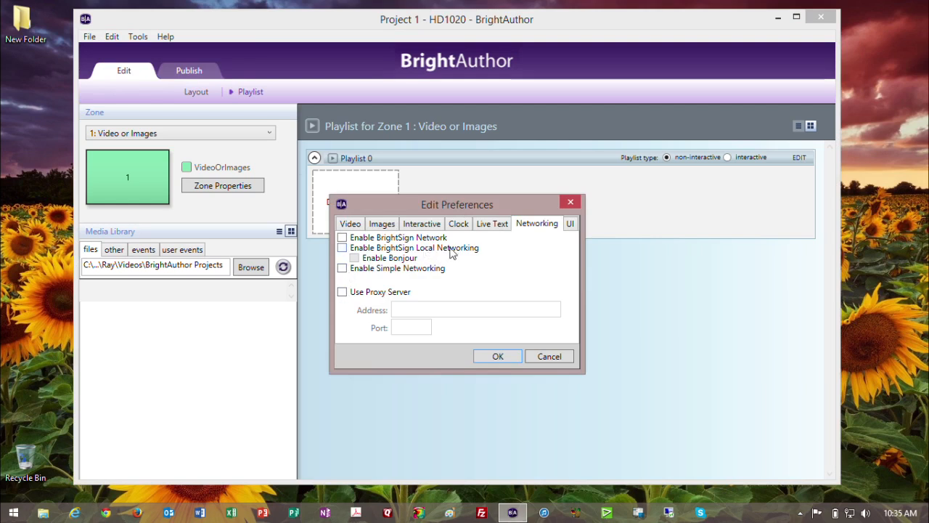
left_click(343, 247)
left_click(493, 359)
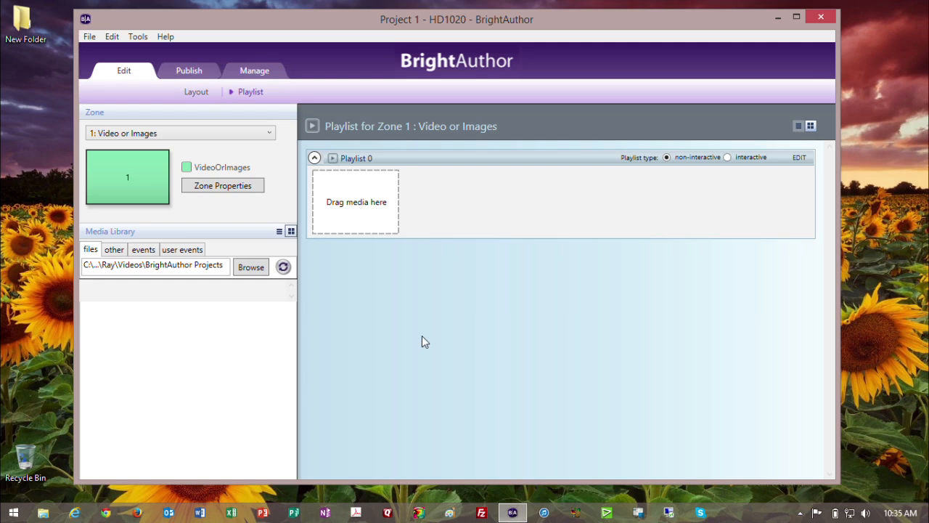
Schedule Local Setup 3.7 as an all-day, every-day event and begin setting up a new unit.
left_click(194, 78)
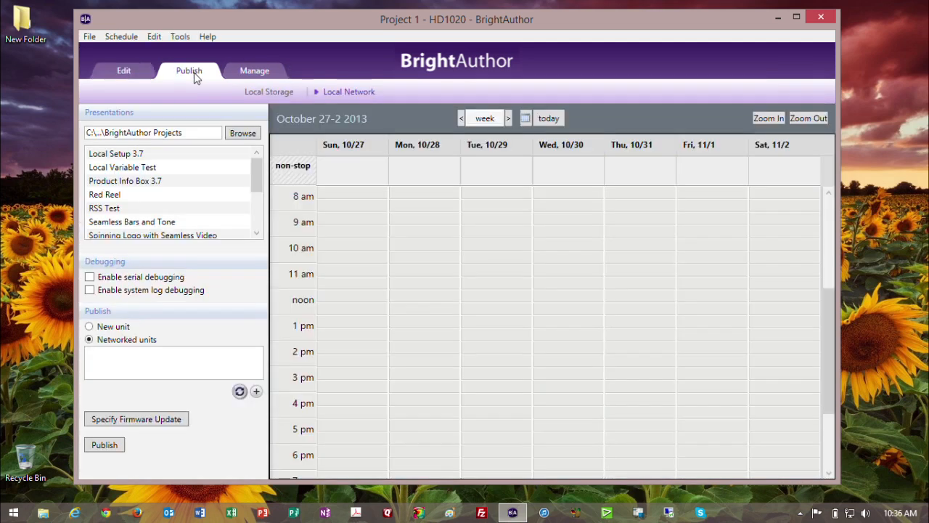
left_click_drag(149, 153, 367, 247)
double_click(367, 252)
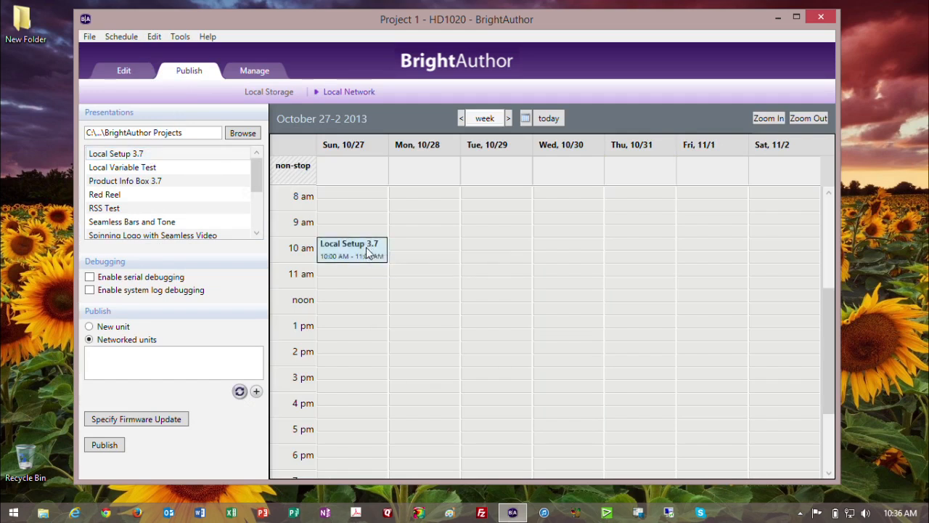
left_click(382, 141)
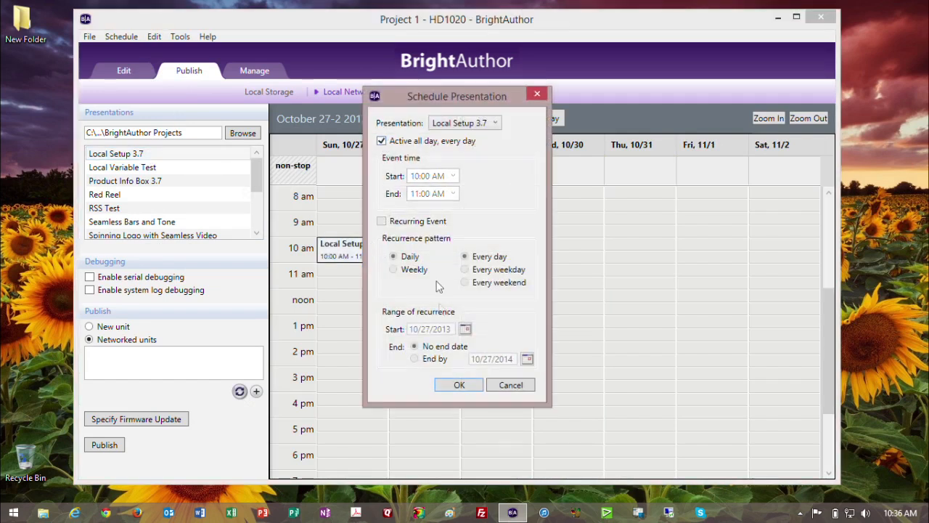
left_click(457, 387)
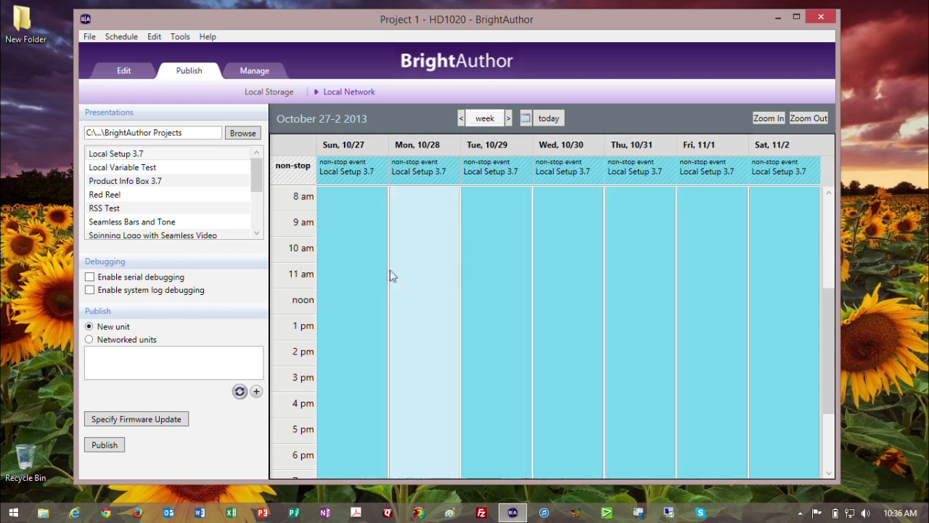
left_click(99, 447)
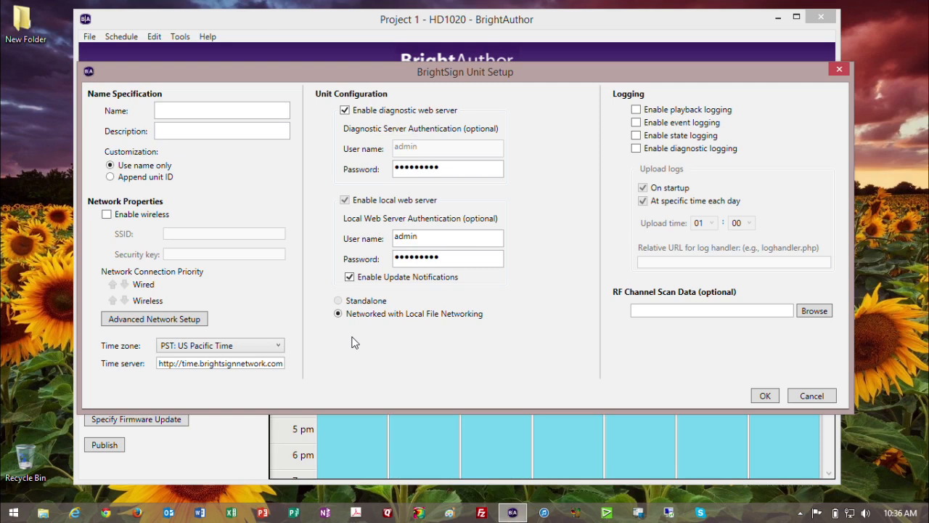
Give the new unit its HD1020 name, keep wireless disabled, and bring up Advanced Network Setup.
left_click(251, 113)
type("Ray's HD1")
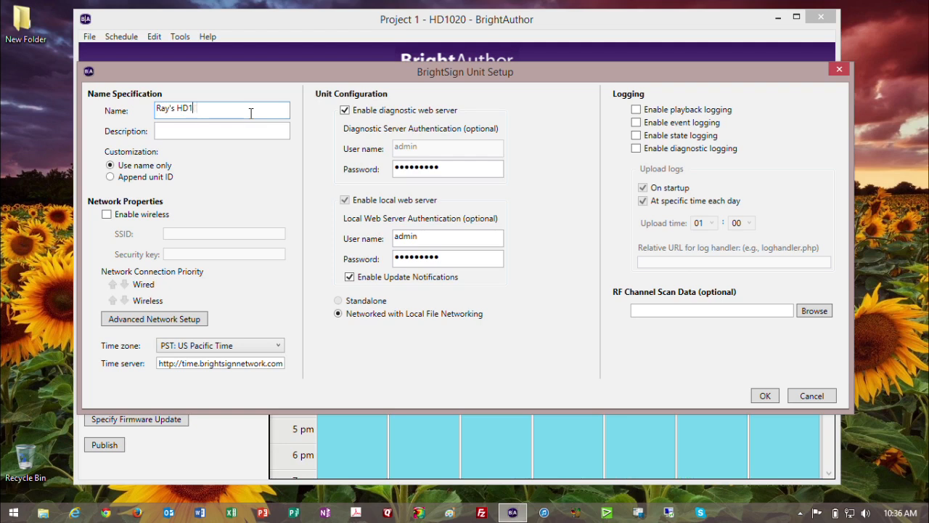
type("020")
key("Tab")
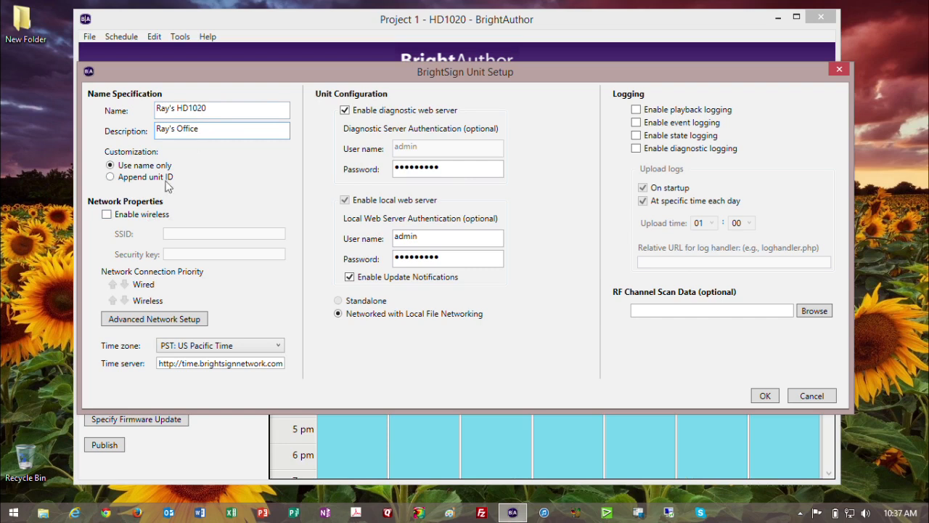
left_click(135, 217)
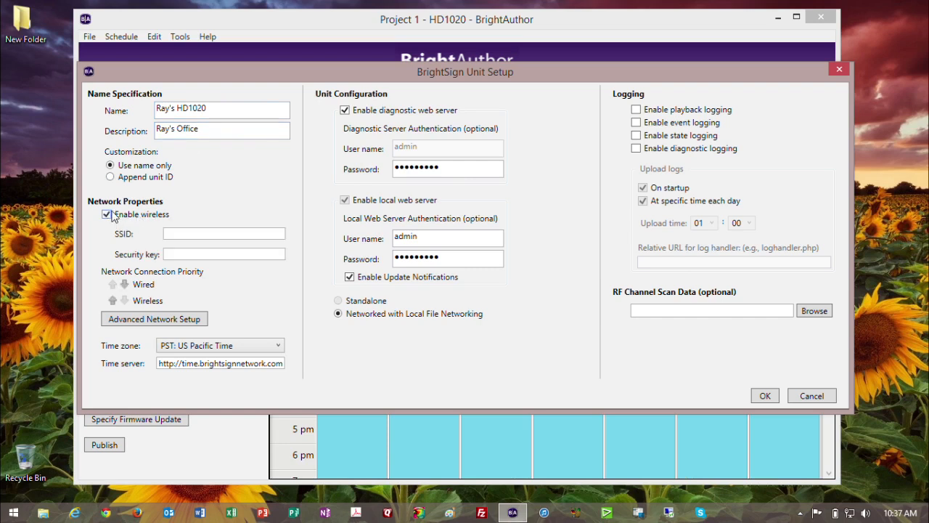
left_click(194, 235)
left_click(107, 215)
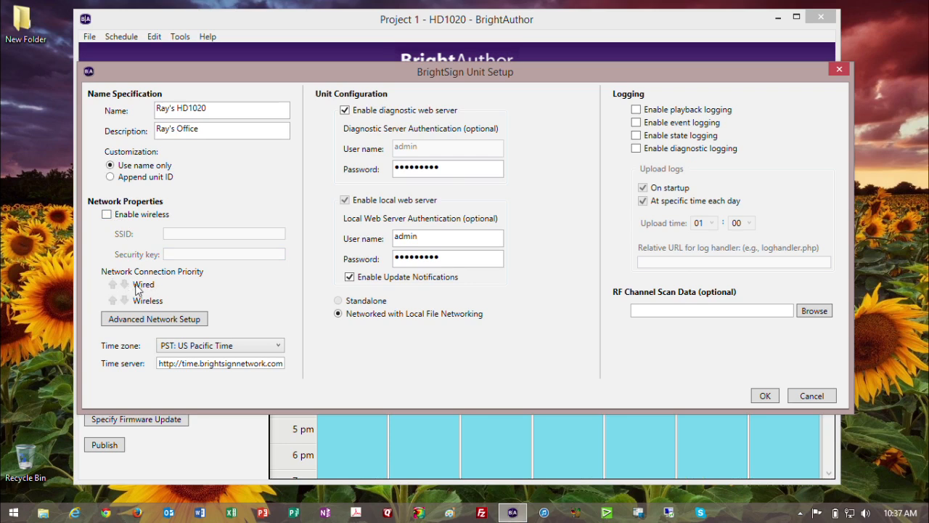
left_click(138, 322)
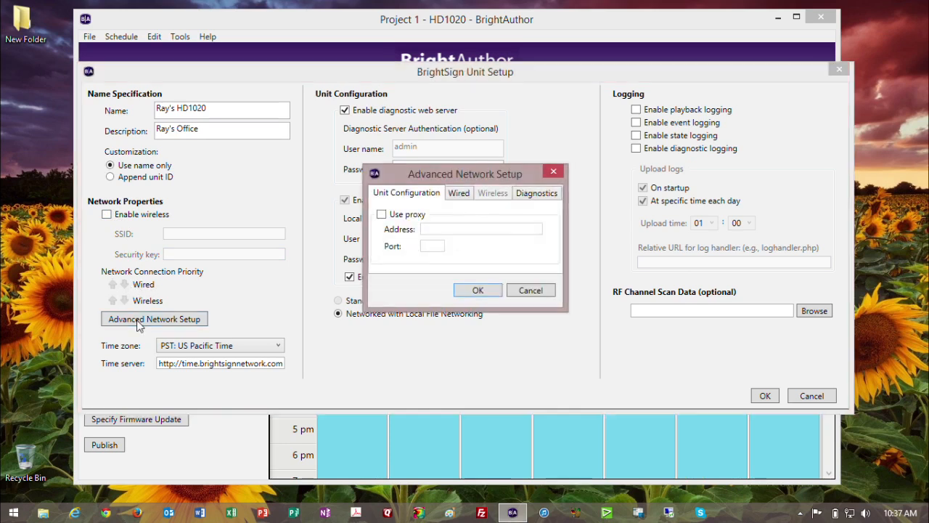
On the Wired settings, try a static IP and look over the IP, subnet, gateway and DNS fields.
left_click(459, 193)
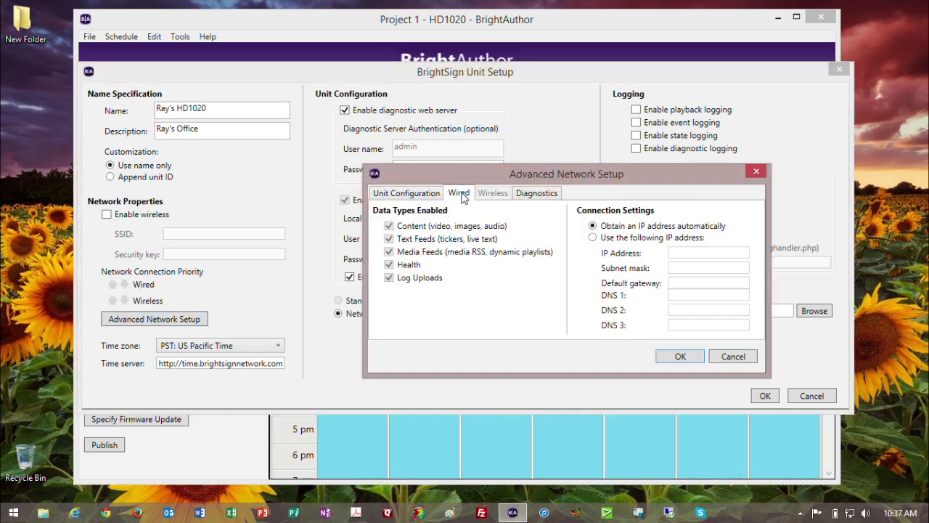
left_click_drag(495, 171, 418, 164)
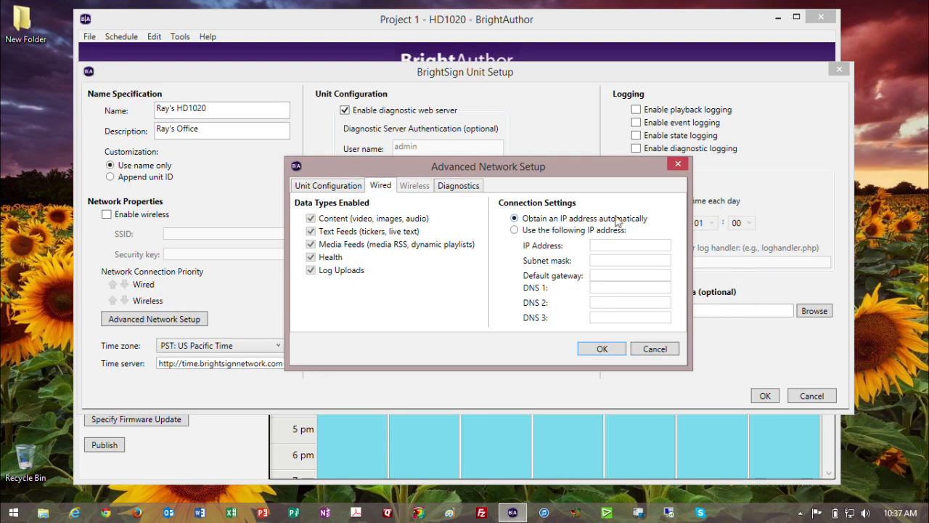
left_click(514, 230)
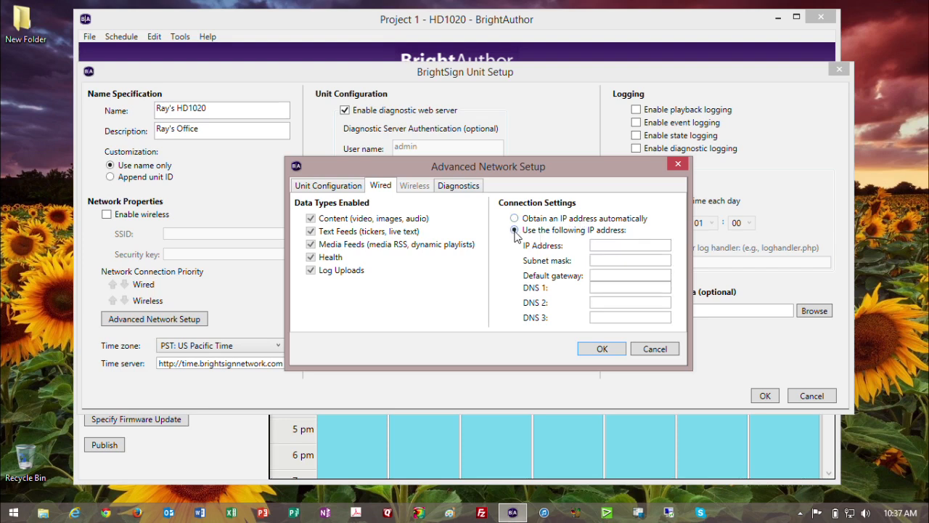
left_click(610, 244)
left_click(614, 259)
left_click(611, 287)
left_click(608, 245)
left_click(608, 259)
left_click(609, 274)
left_click(610, 287)
Check the DNS 2 and DNS 3 fields, then revert to automatic IP addressing and accept.
left_click(597, 304)
left_click(596, 317)
left_click(597, 287)
left_click(595, 245)
left_click(595, 260)
left_click(596, 275)
left_click(594, 288)
left_click(517, 219)
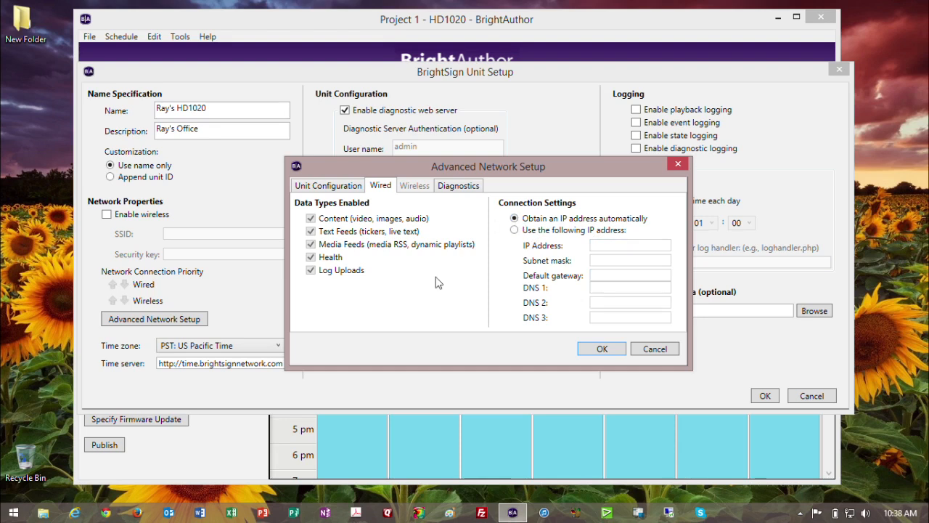
left_click(600, 349)
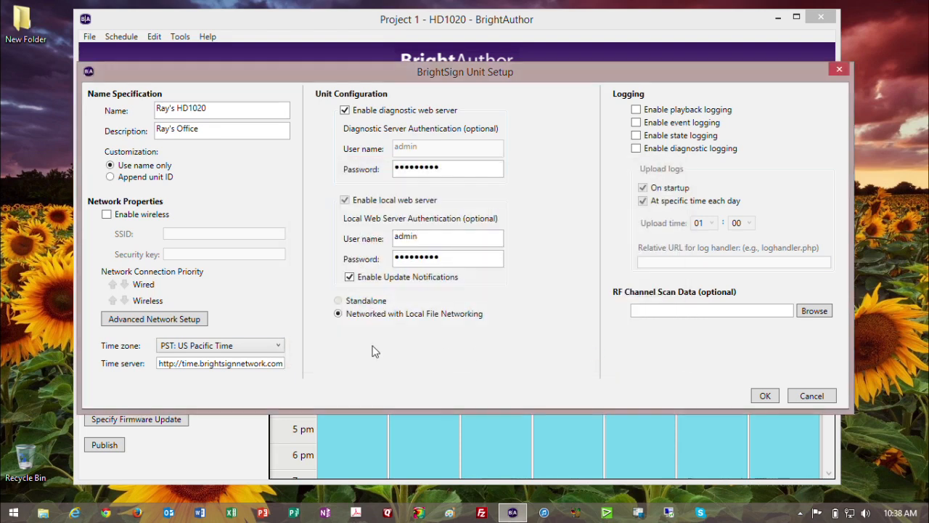
Disable the diagnostic web server and confirm the HD1020 unit setup.
left_click(344, 110)
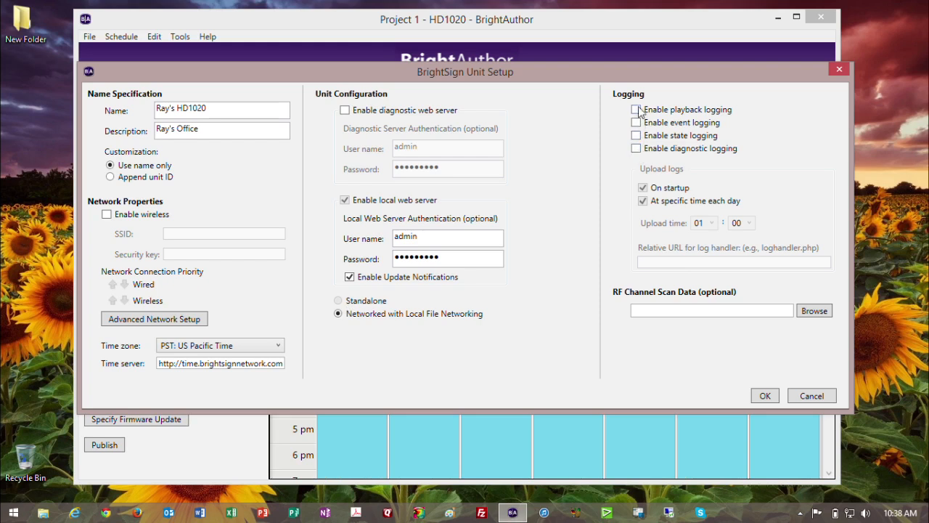
left_click_drag(651, 74, 643, 74)
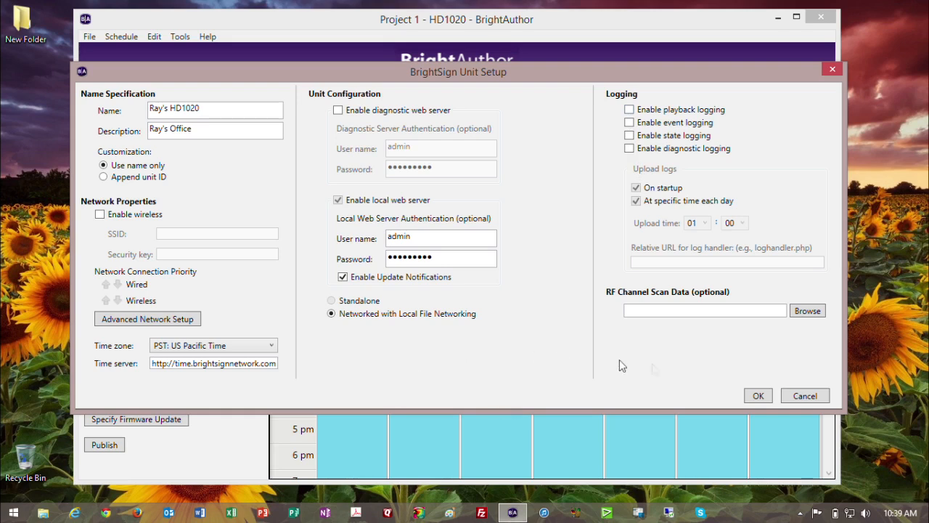
left_click(759, 397)
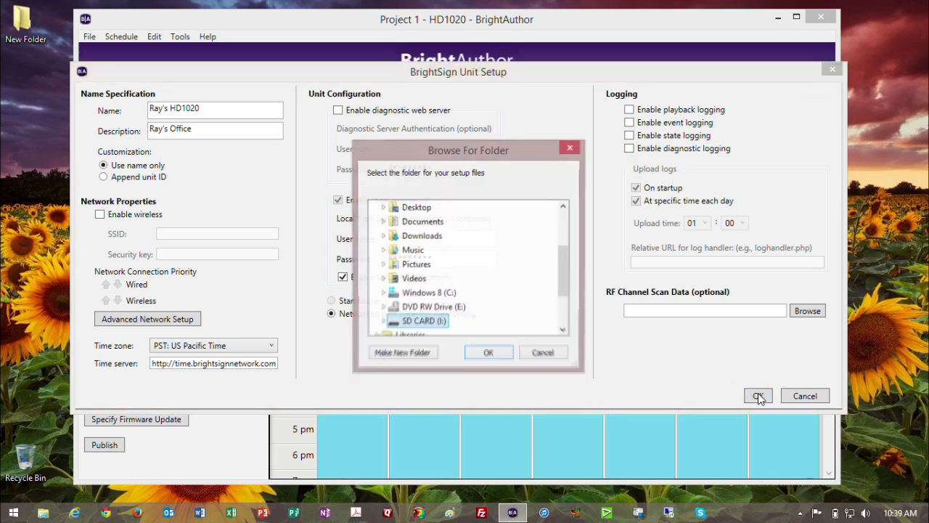
Write the unit setup files to SD CARD (I:), then open File Explorer to inspect the card.
left_click(489, 354)
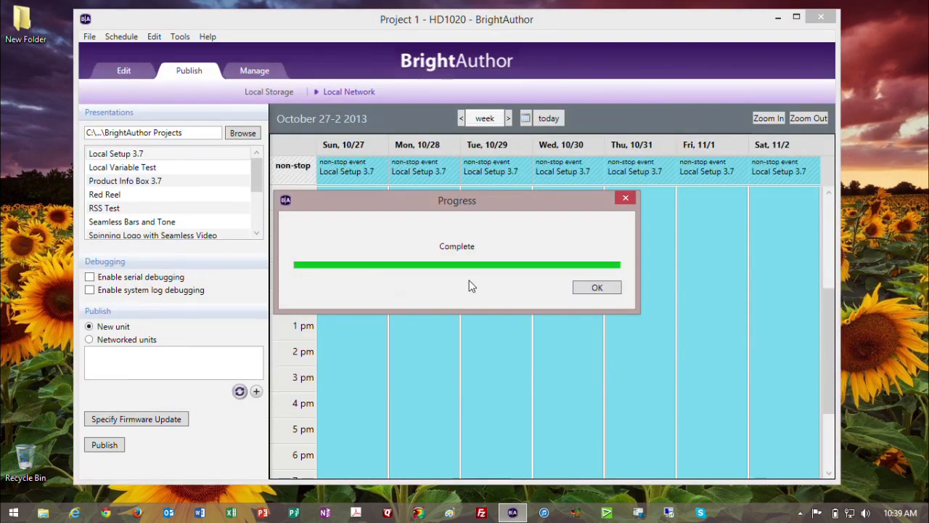
left_click(594, 289)
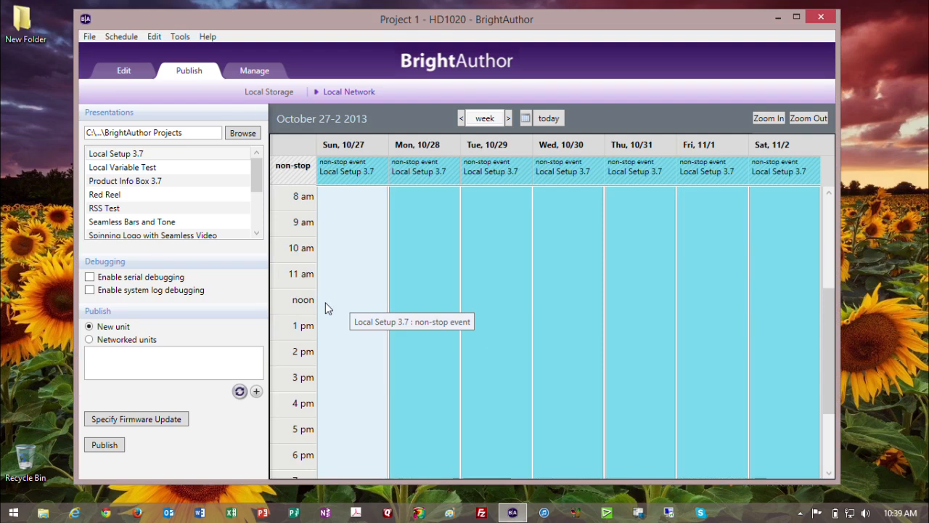
left_click(43, 512)
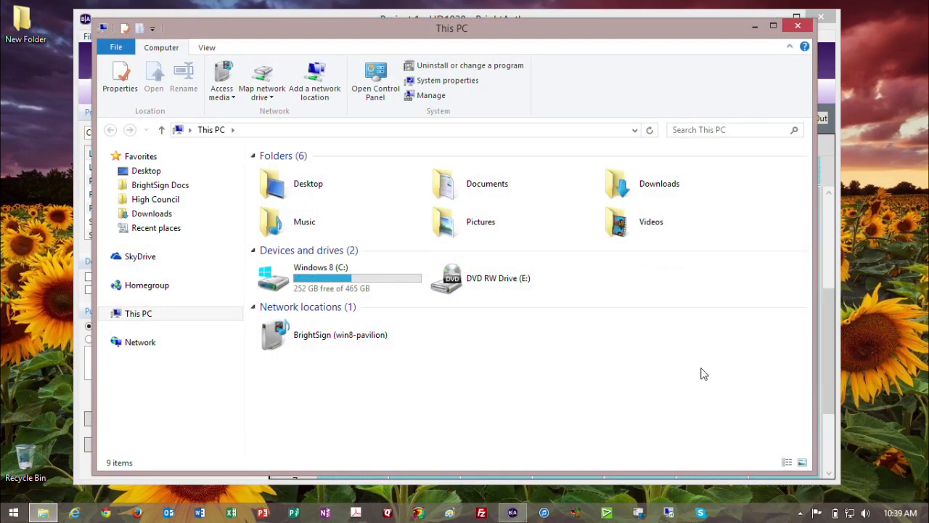
double_click(626, 288)
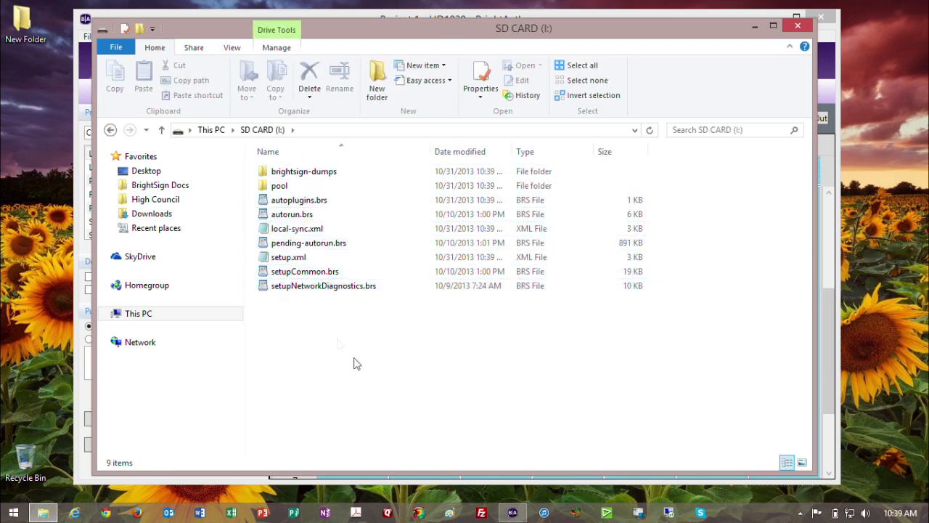
left_click(133, 314)
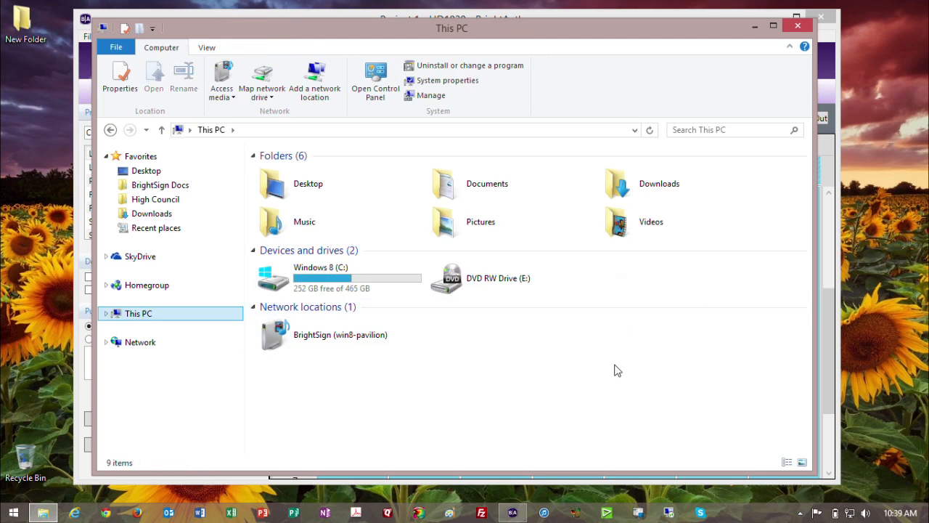
left_click(798, 27)
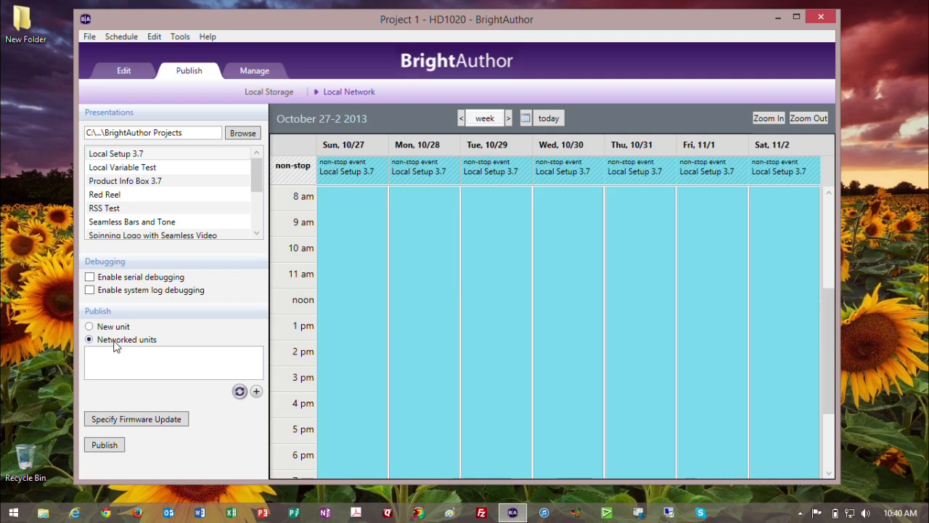
Add a networked unit at IP 10.1.0.75, then select it and its all-day Local Setup 3.7 event.
left_click(255, 391)
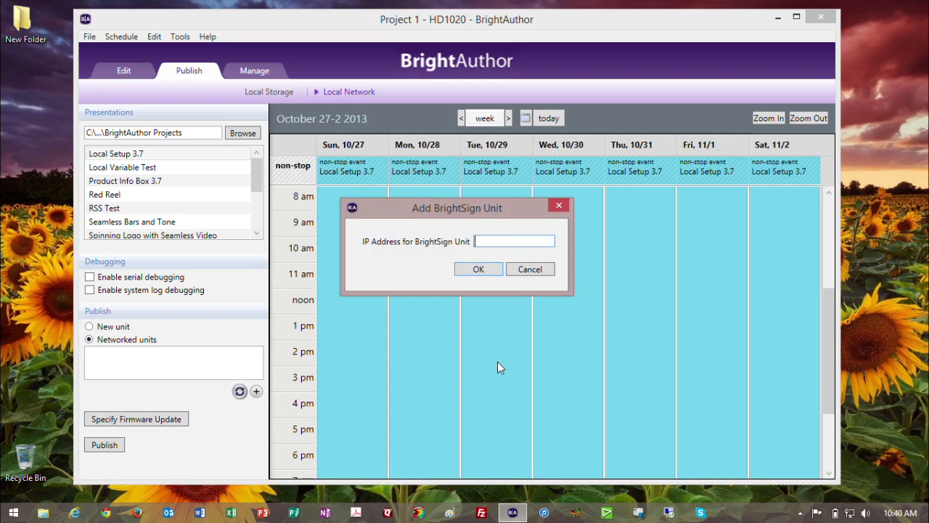
type("10.1.0.75")
left_click(479, 269)
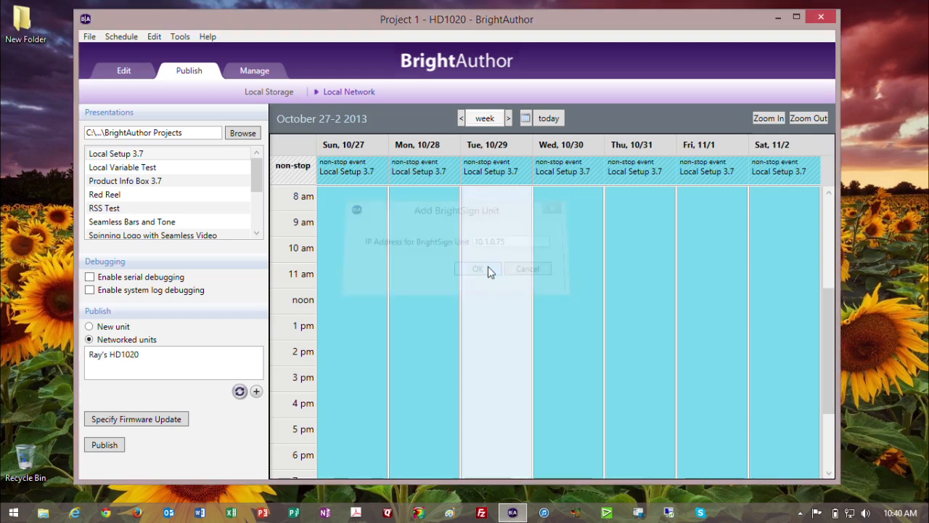
left_click(120, 356)
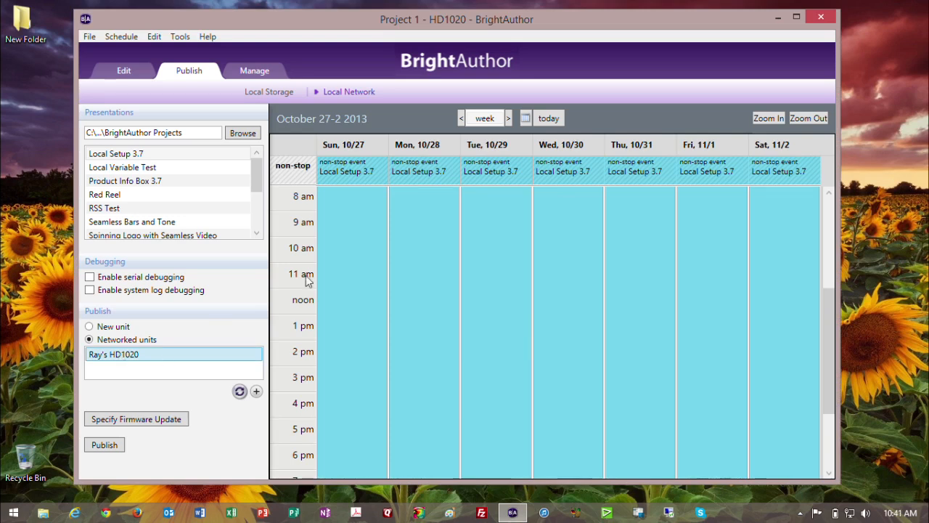
left_click(363, 270)
Replace the event with Local Variable Test running all day, every day, and publish to the HD1020.
key("Delete")
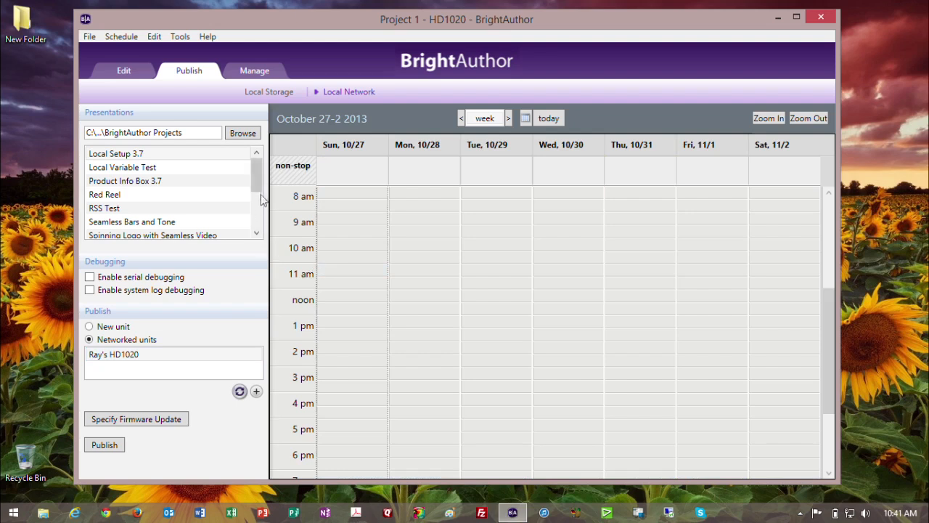
left_click_drag(218, 167, 358, 252)
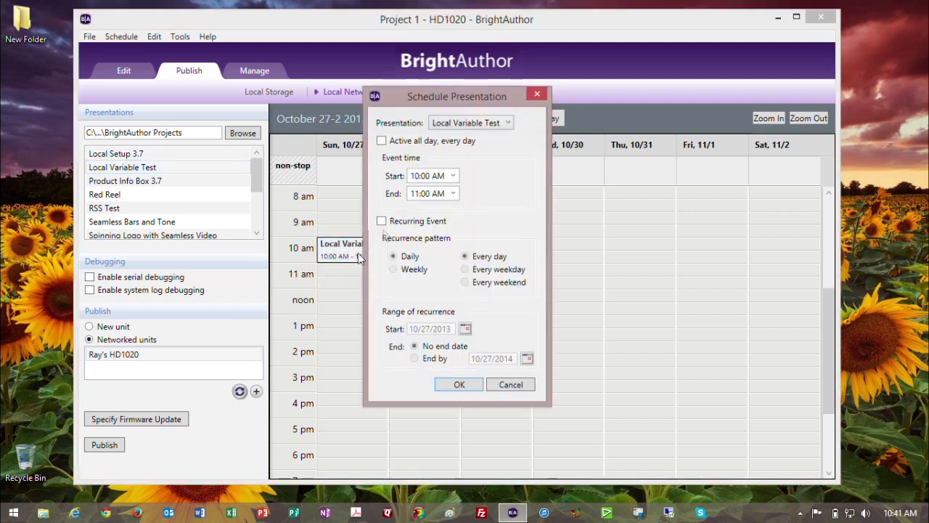
left_click(405, 140)
left_click(459, 385)
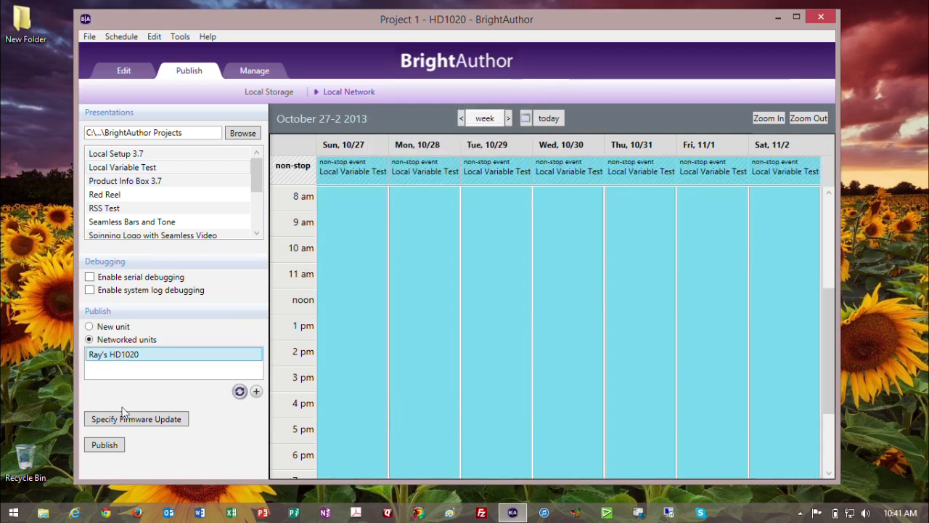
left_click(104, 445)
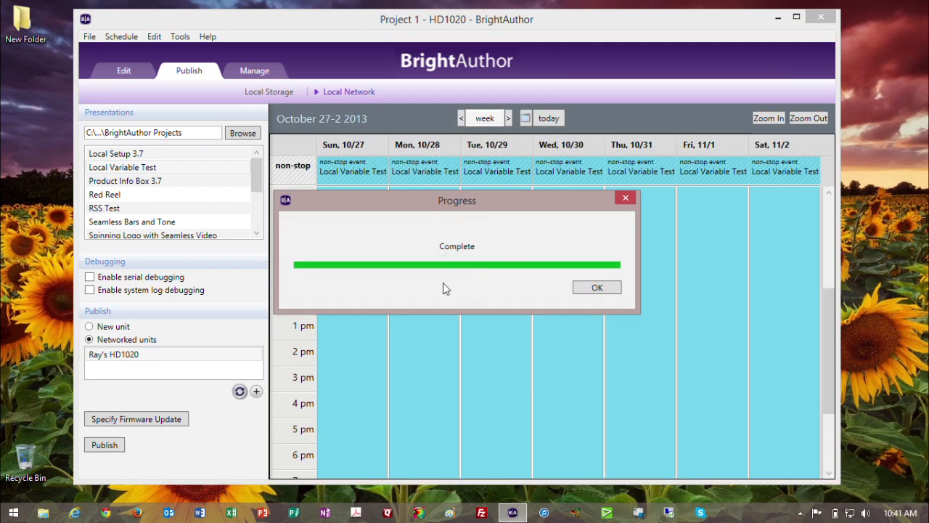
left_click(585, 289)
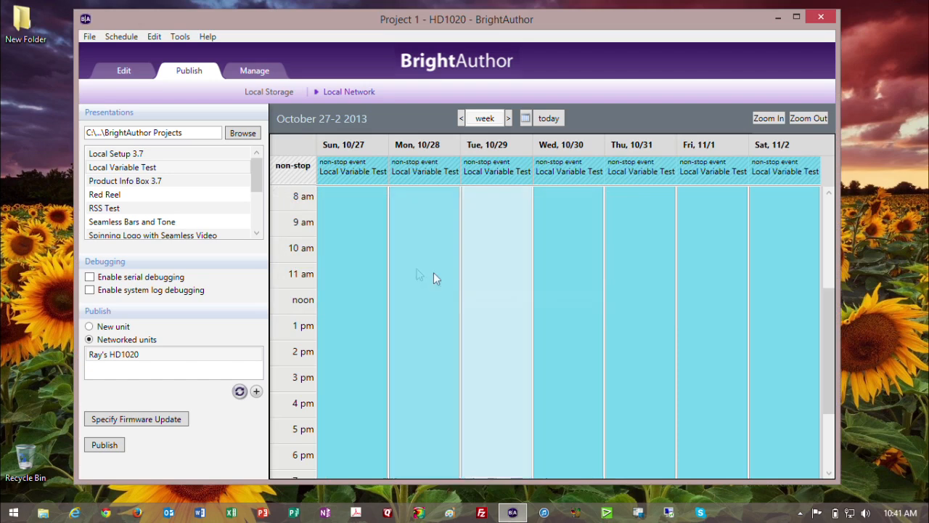
Publish Local Setup 3.7 (Sunday 11 am) and Local Variable Test (Monday 11:30) to the HD1020, then view unit status.
key("Delete")
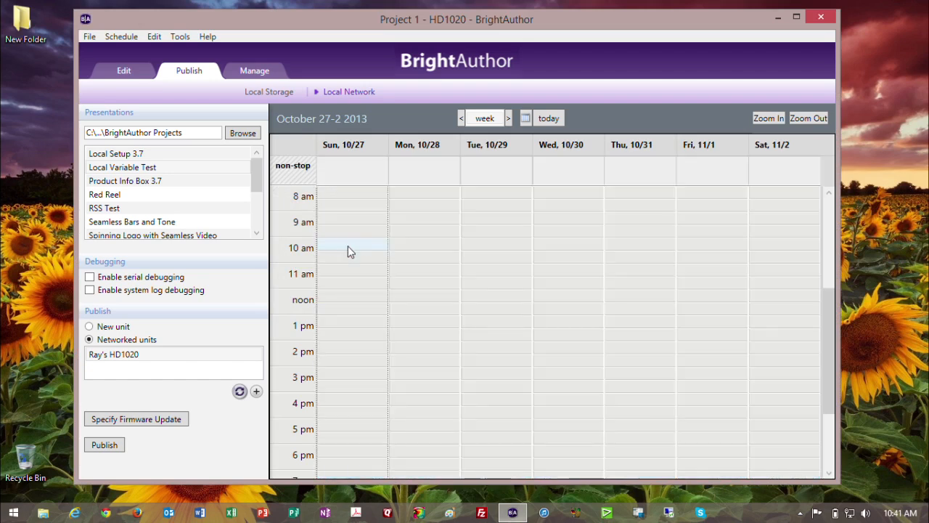
left_click_drag(146, 155, 356, 269)
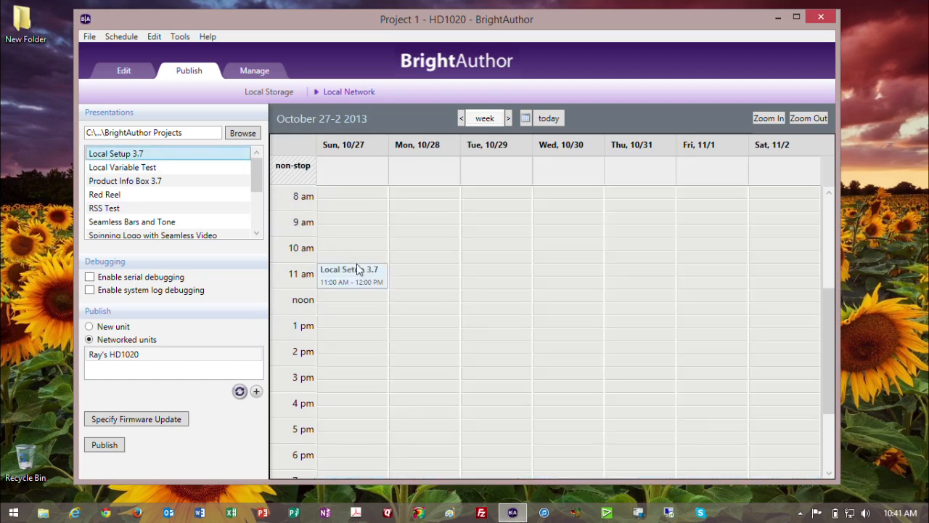
left_click_drag(145, 168, 428, 286)
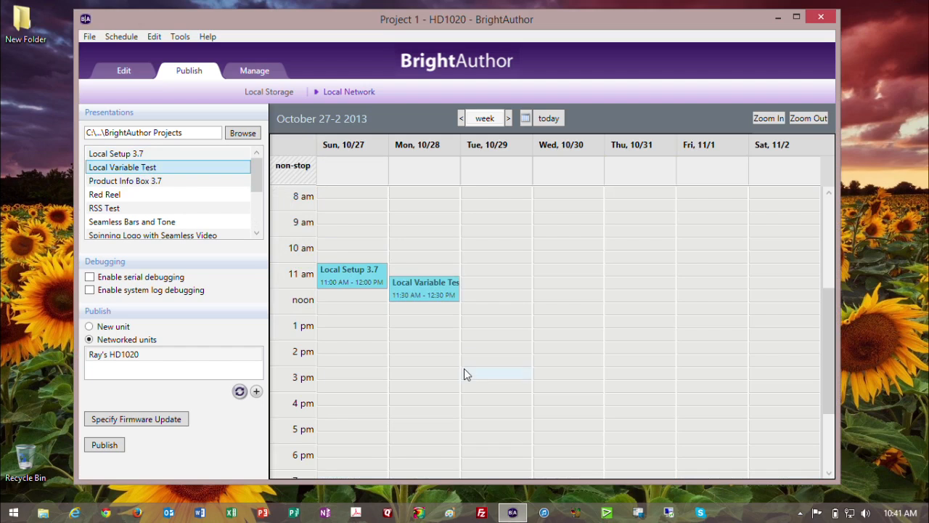
left_click(128, 355)
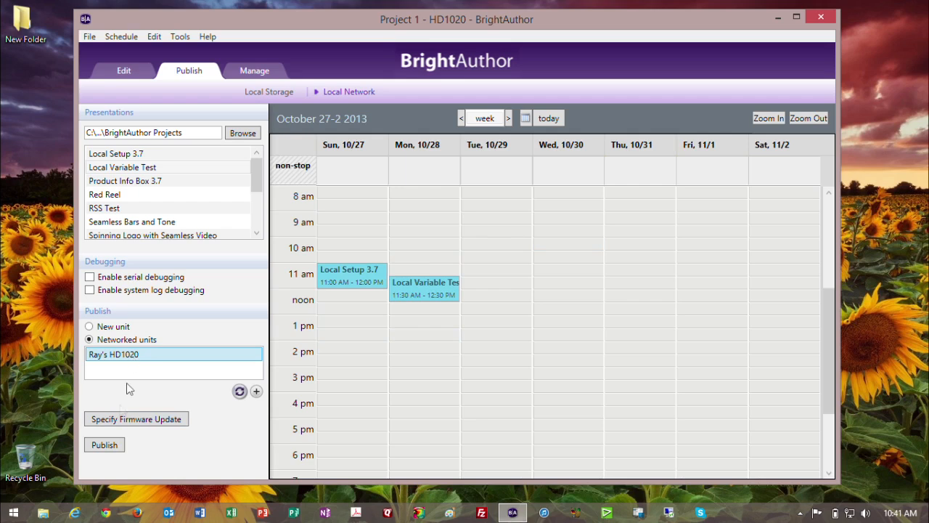
left_click(107, 447)
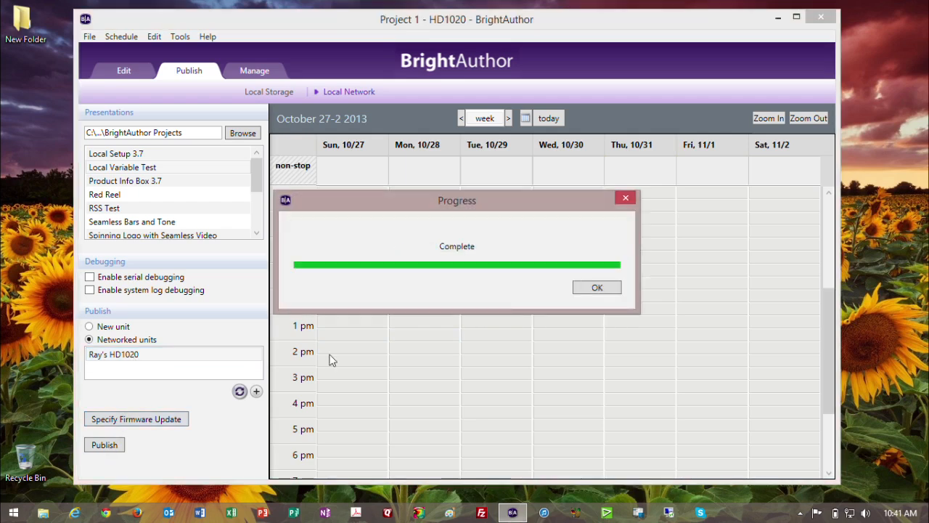
left_click(595, 287)
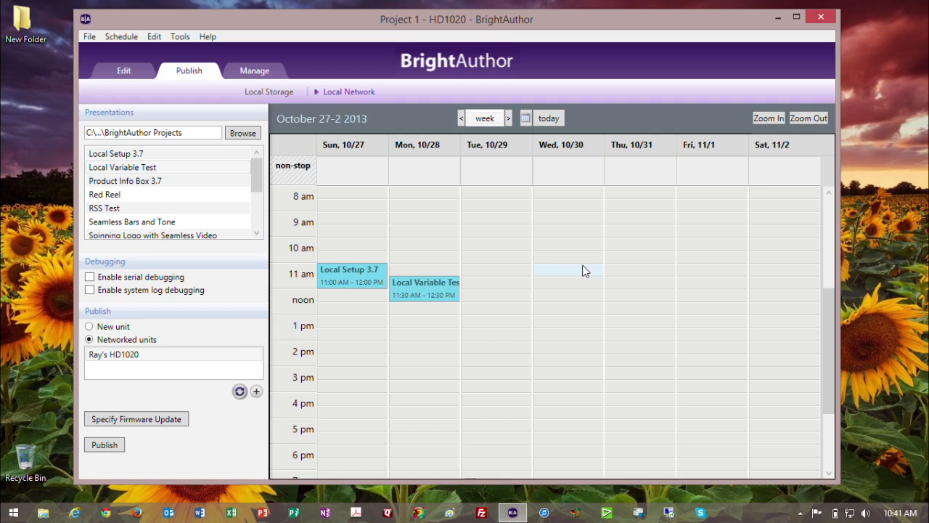
left_click(252, 73)
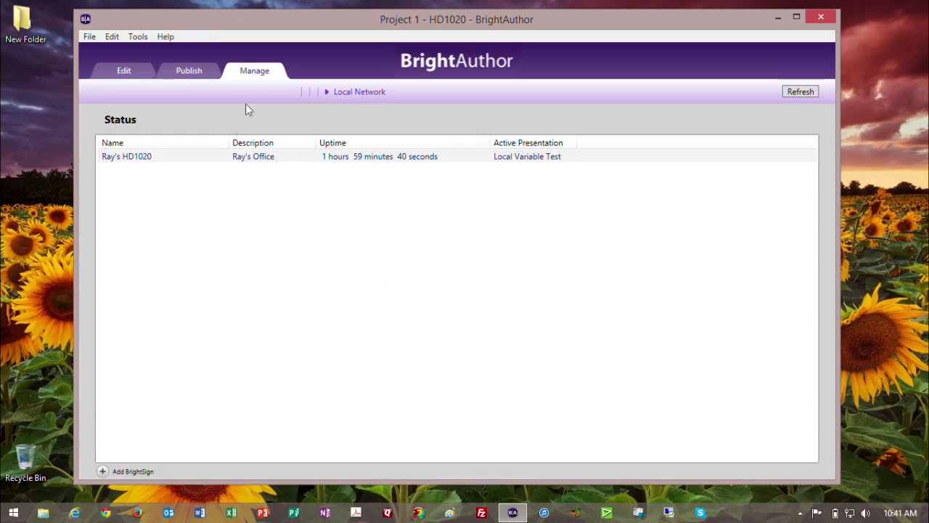
Review the HD1020 unit's properties (firmware 4.6.73, autorun 6.7.36), then go back to the Publish schedule.
left_click(228, 160)
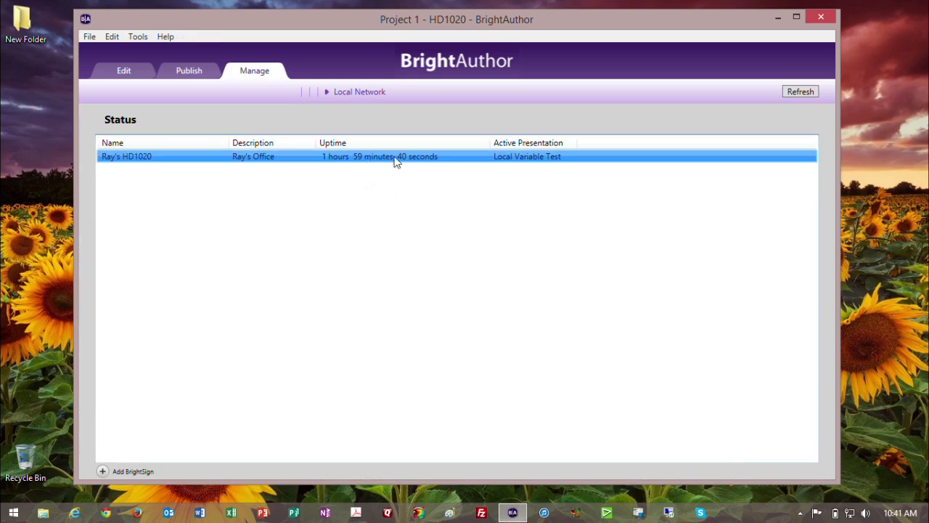
right_click(501, 159)
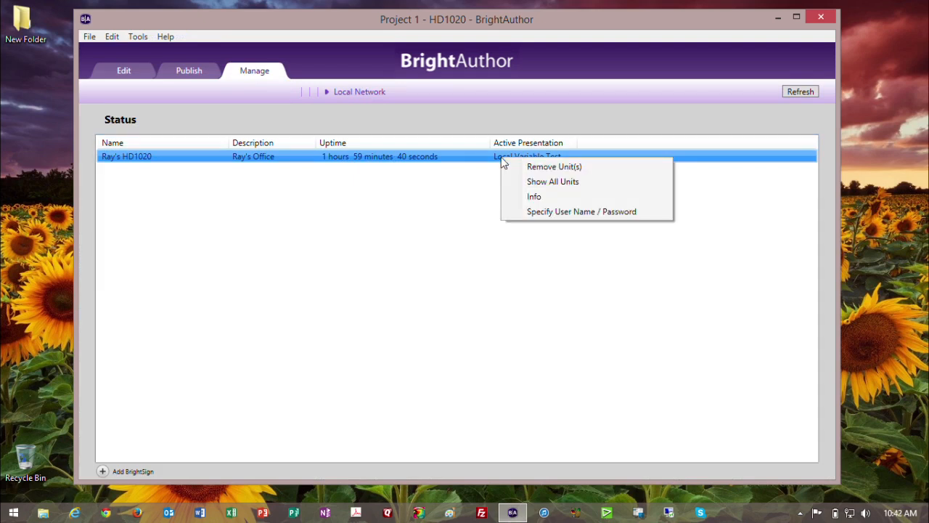
left_click(532, 198)
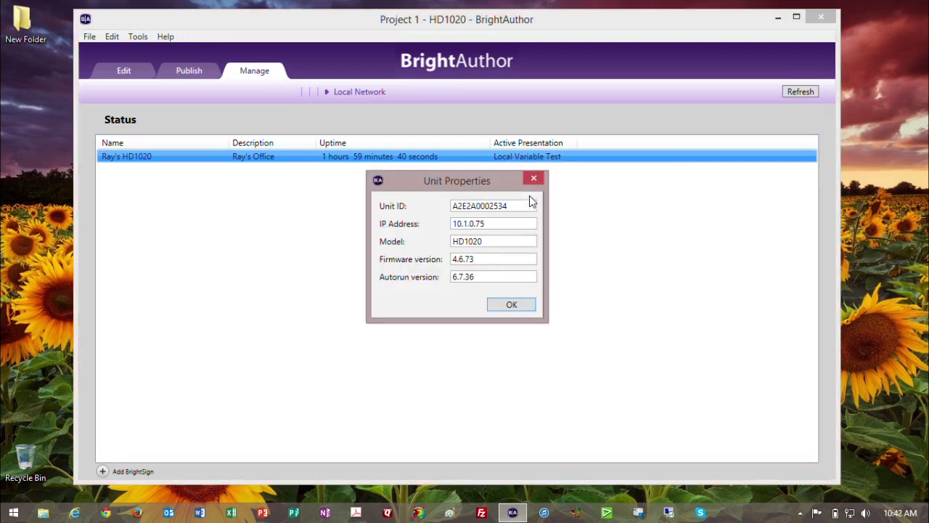
left_click_drag(515, 206, 436, 266)
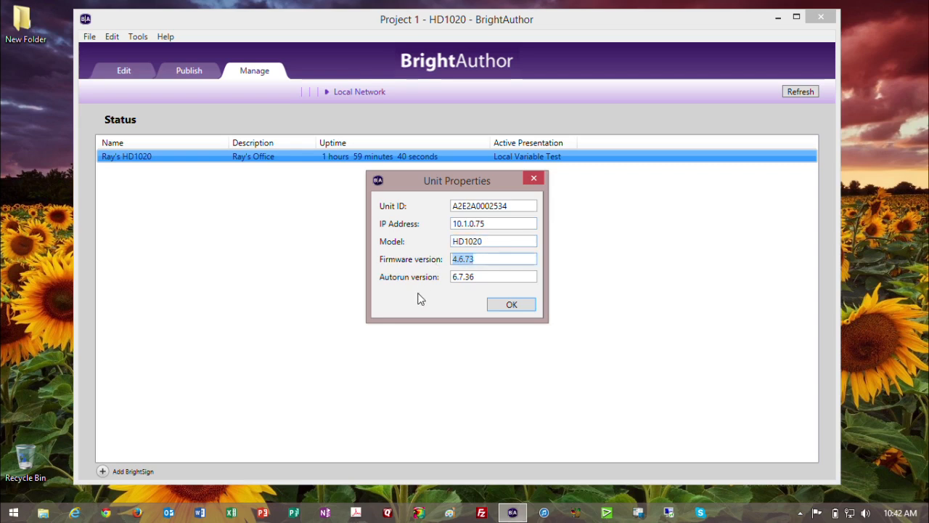
left_click(500, 309)
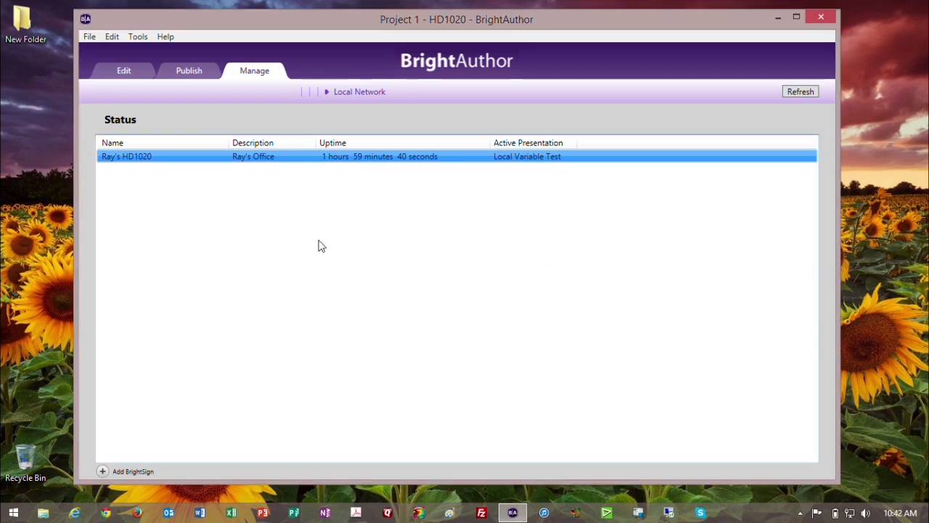
left_click(190, 70)
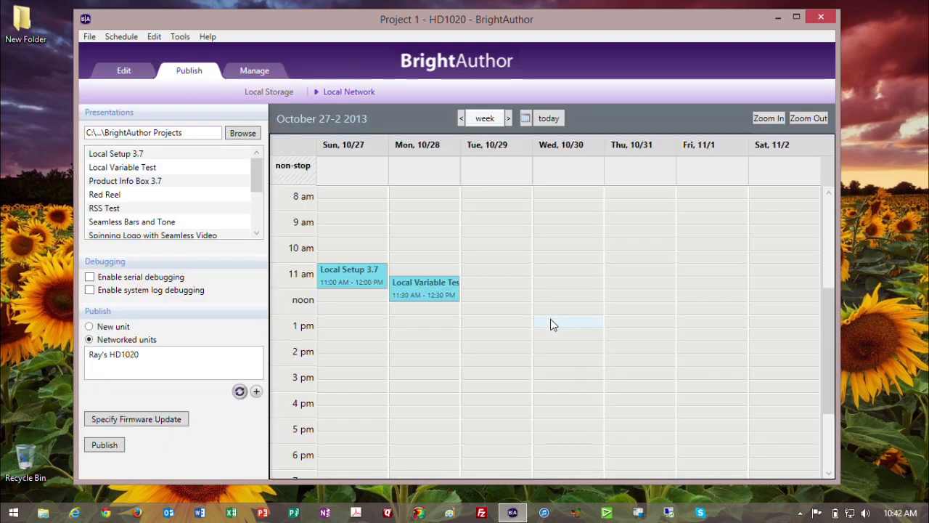